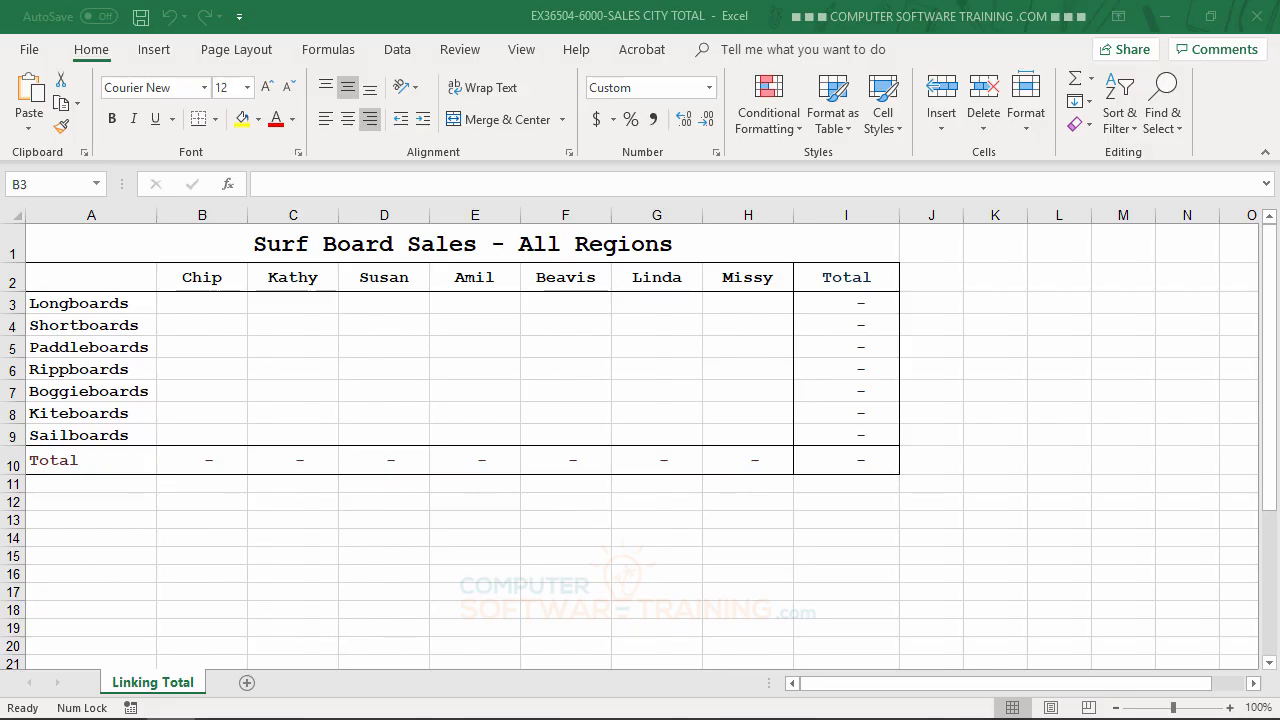
- Start a formula in cell B3 of the All Regions sheet that links to cell B3 of the Hana sales workbook
{"action": "mouse_move", "coordinate": [3, 714]}
{"action": "left_click", "coordinate": [197, 313]}
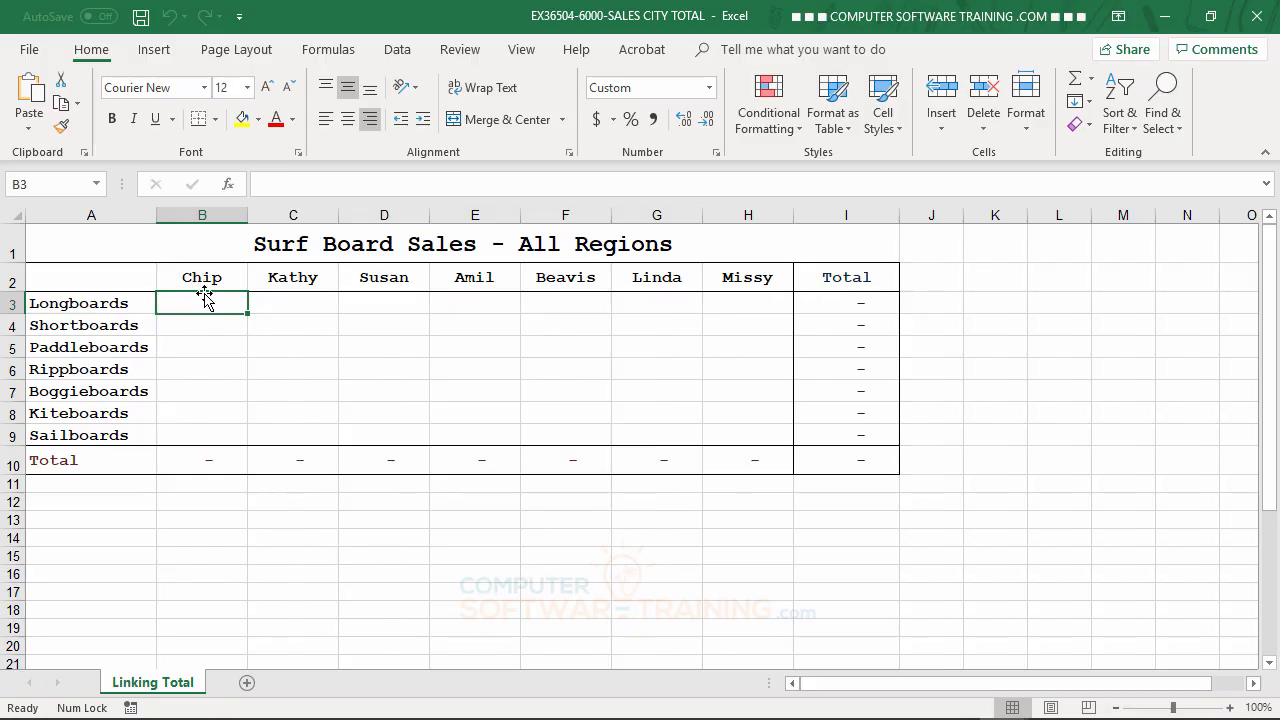
{"action": "type", "text": "="}
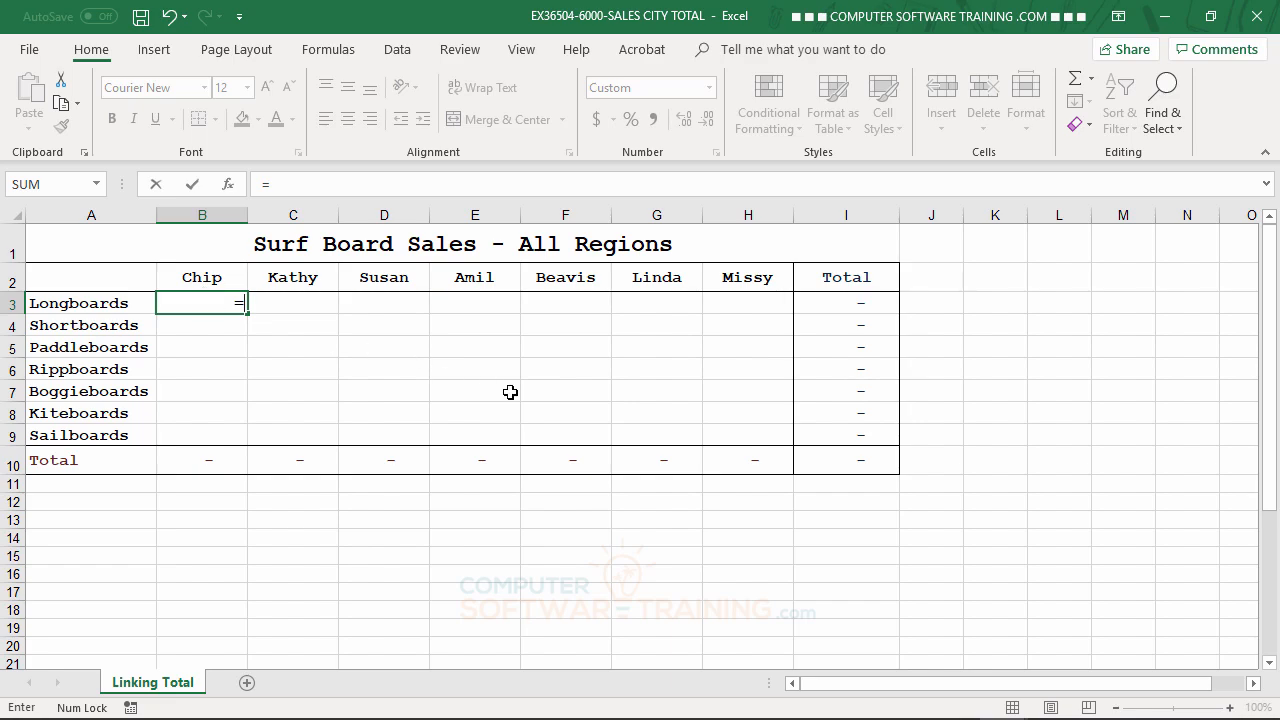
{"action": "mouse_move", "coordinate": [785, 716]}
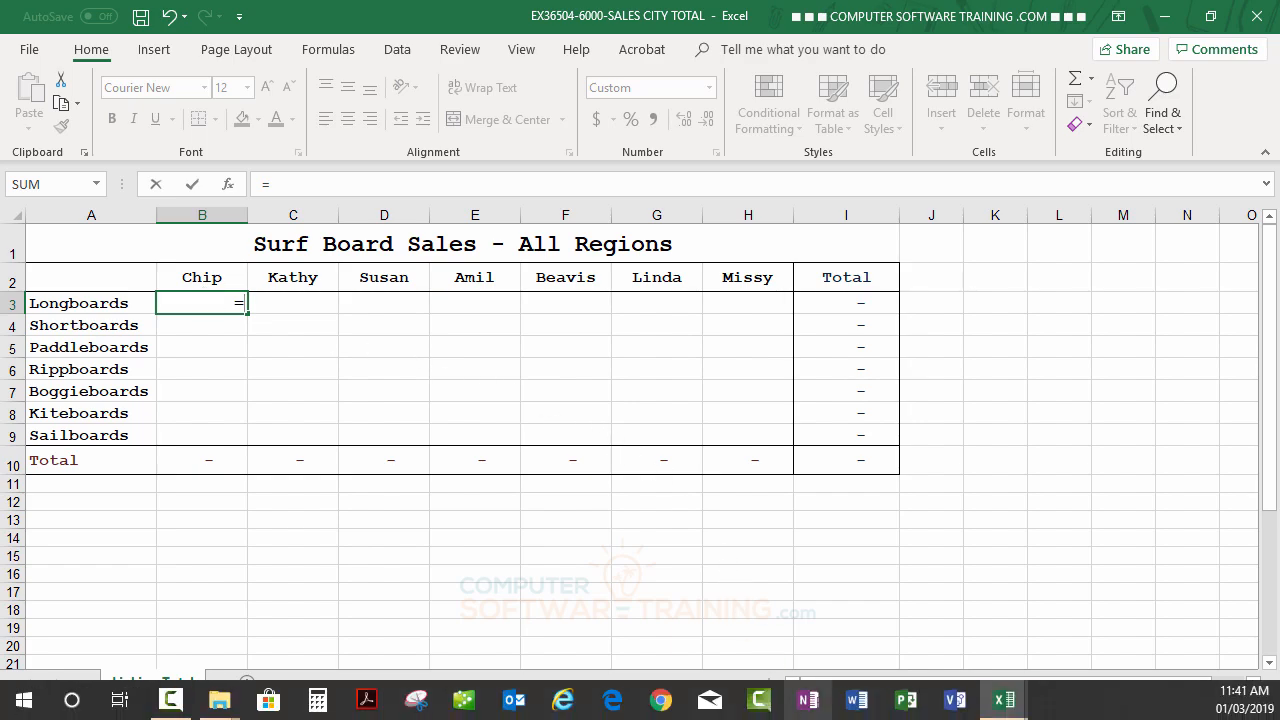
{"action": "mouse_move", "coordinate": [1010, 708]}
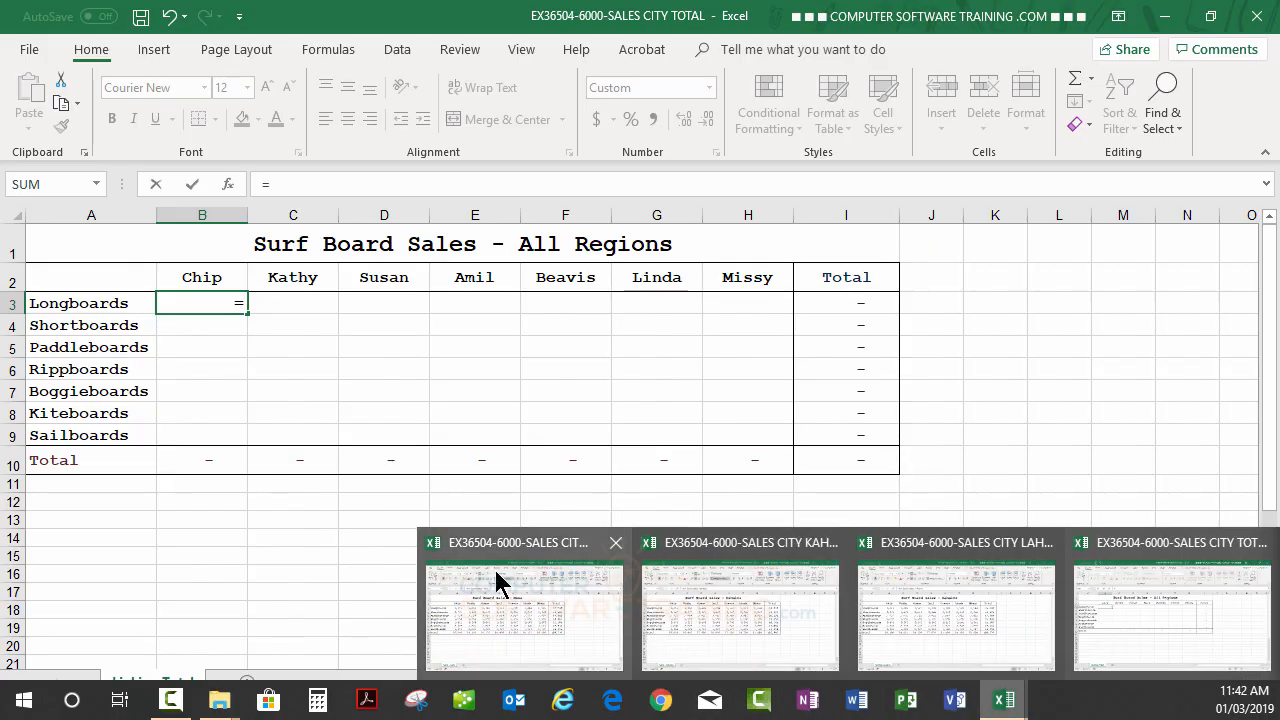
{"action": "left_click", "coordinate": [540, 605]}
{"action": "type", "text": "="}
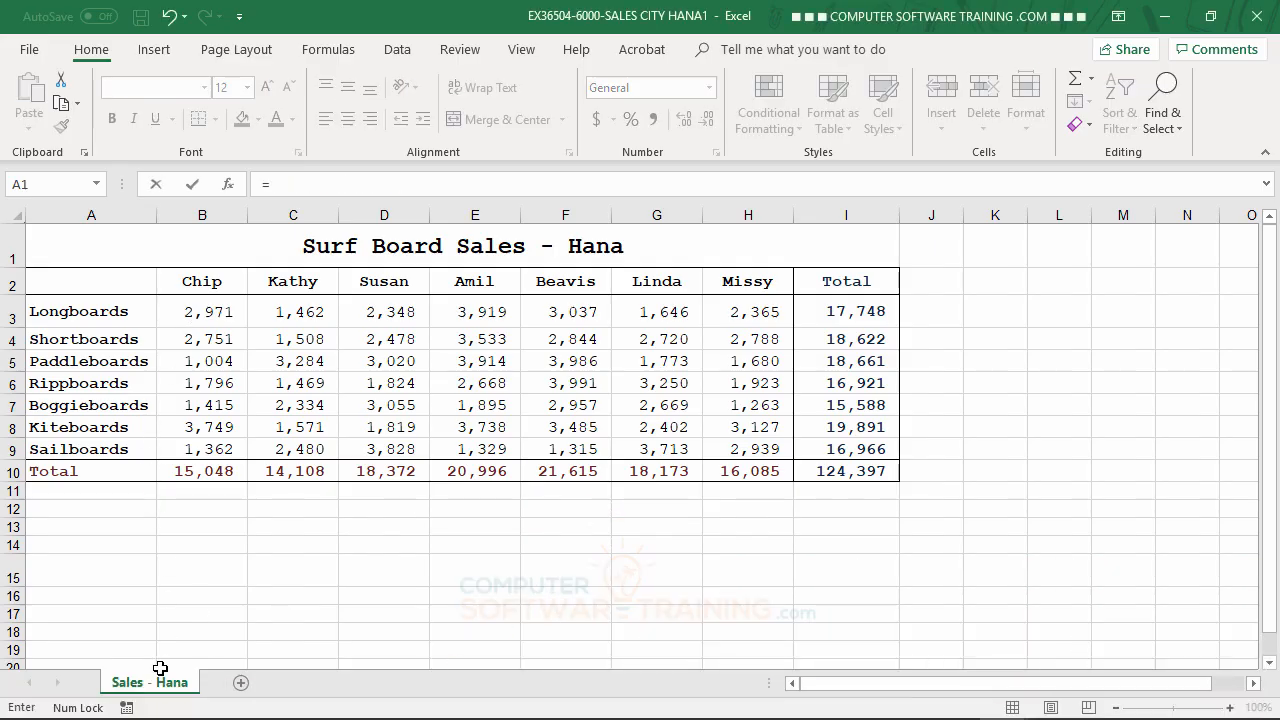
{"action": "left_click", "coordinate": [204, 316]}
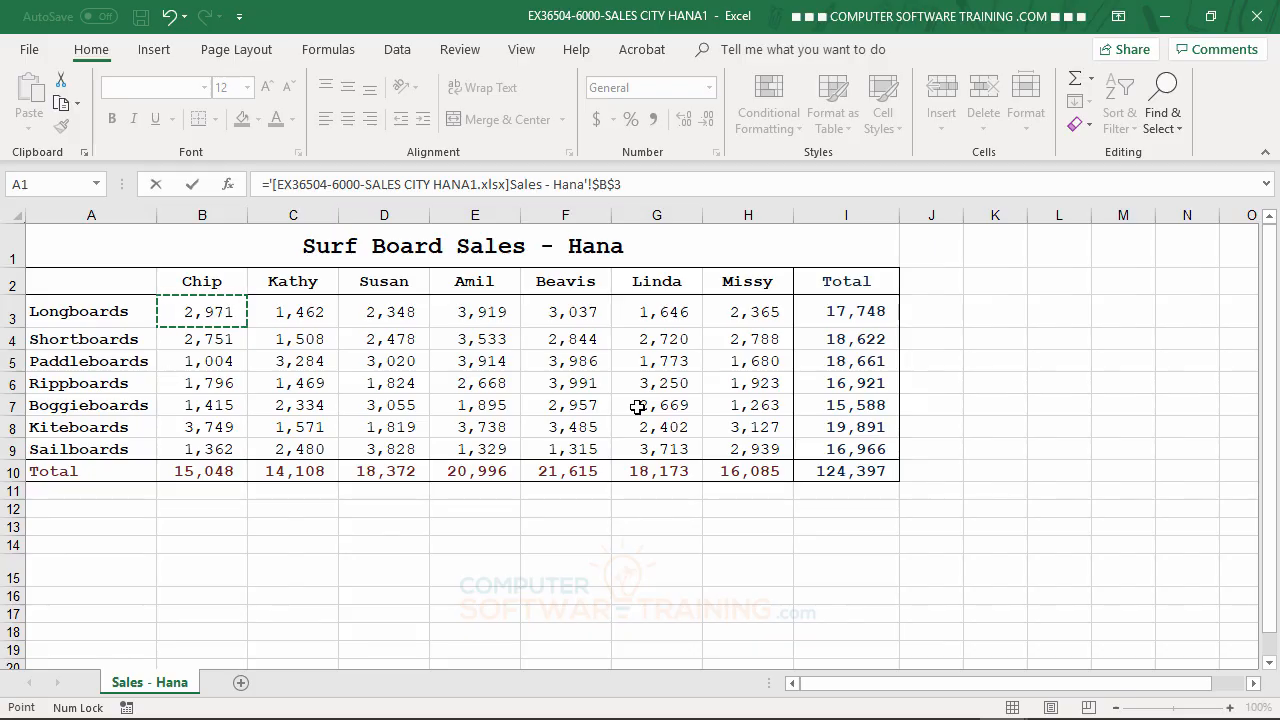
- Extend the formula by adding a link to cell B3 of the Kahului sales workbook
{"action": "type", "text": "+"}
{"action": "mouse_move", "coordinate": [905, 710]}
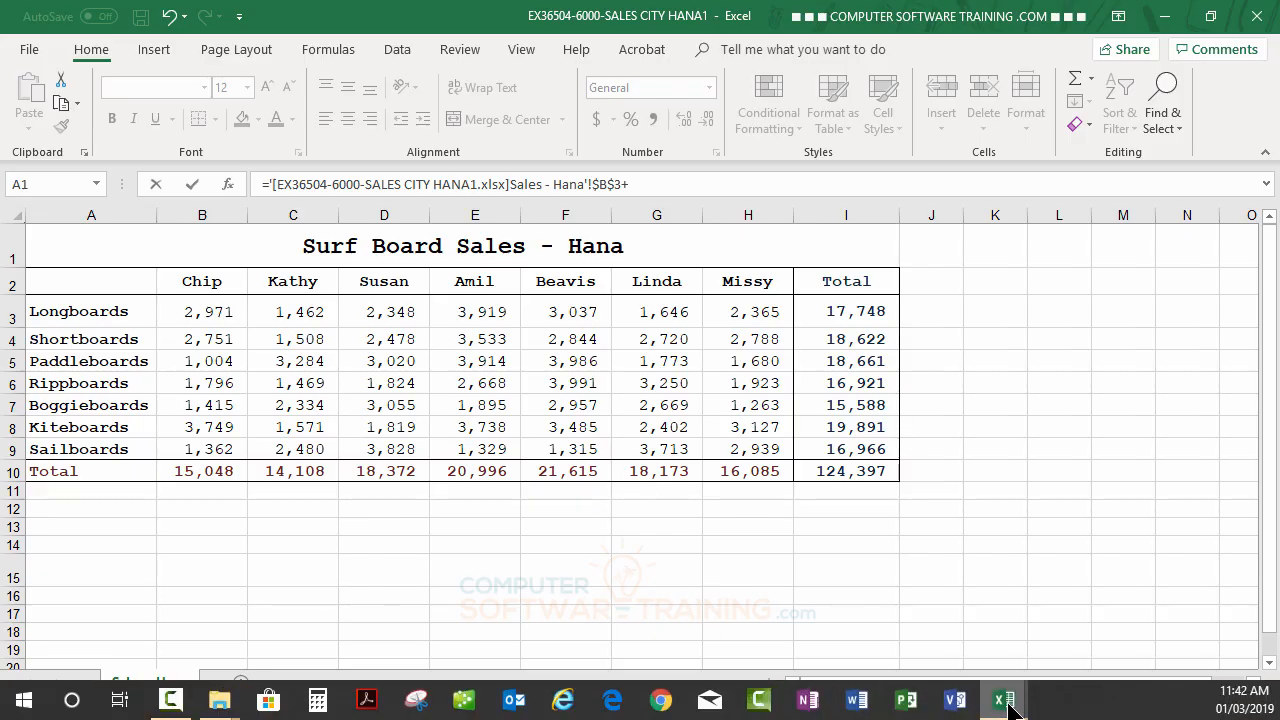
{"action": "mouse_move", "coordinate": [1008, 705]}
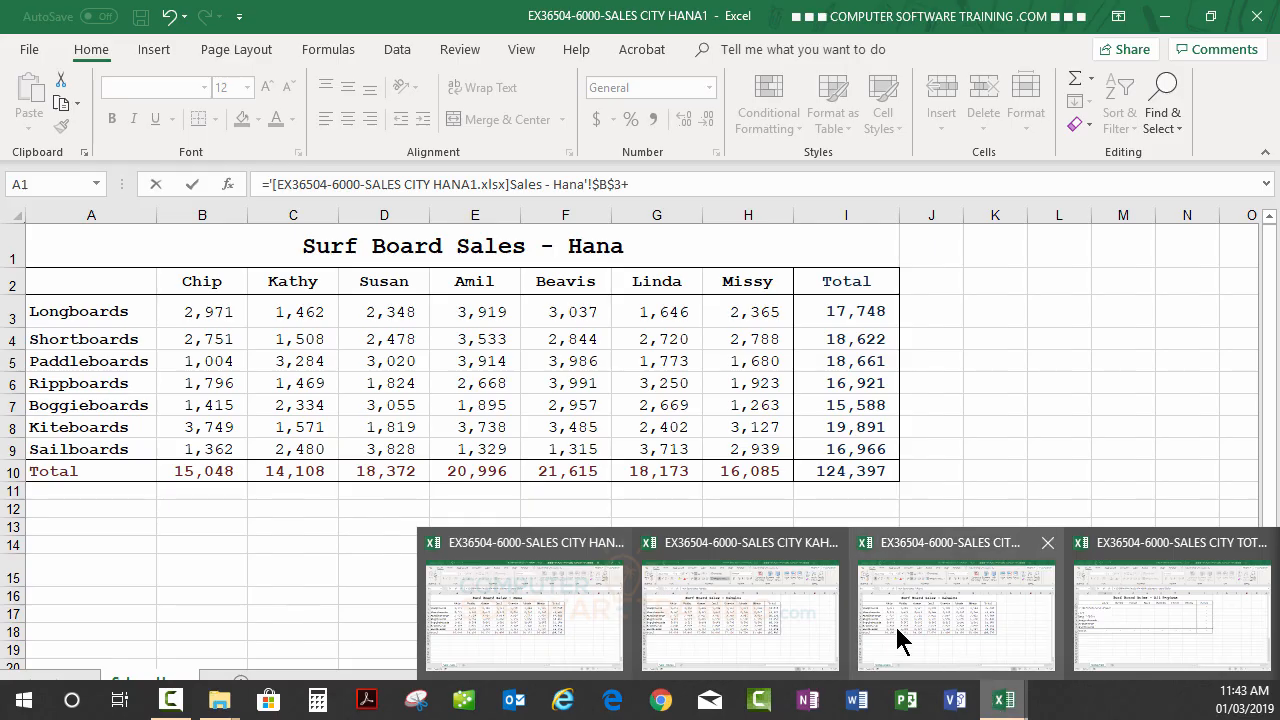
{"action": "left_click", "coordinate": [735, 620]}
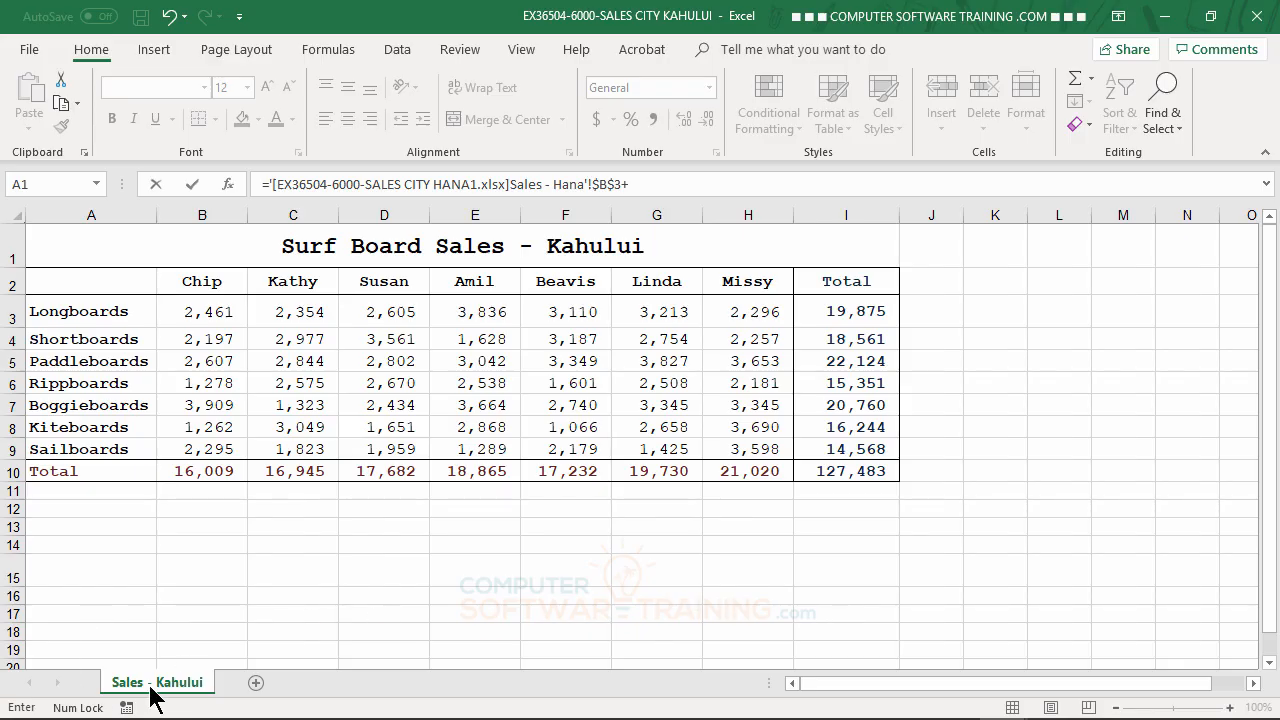
{"action": "left_click", "coordinate": [199, 313]}
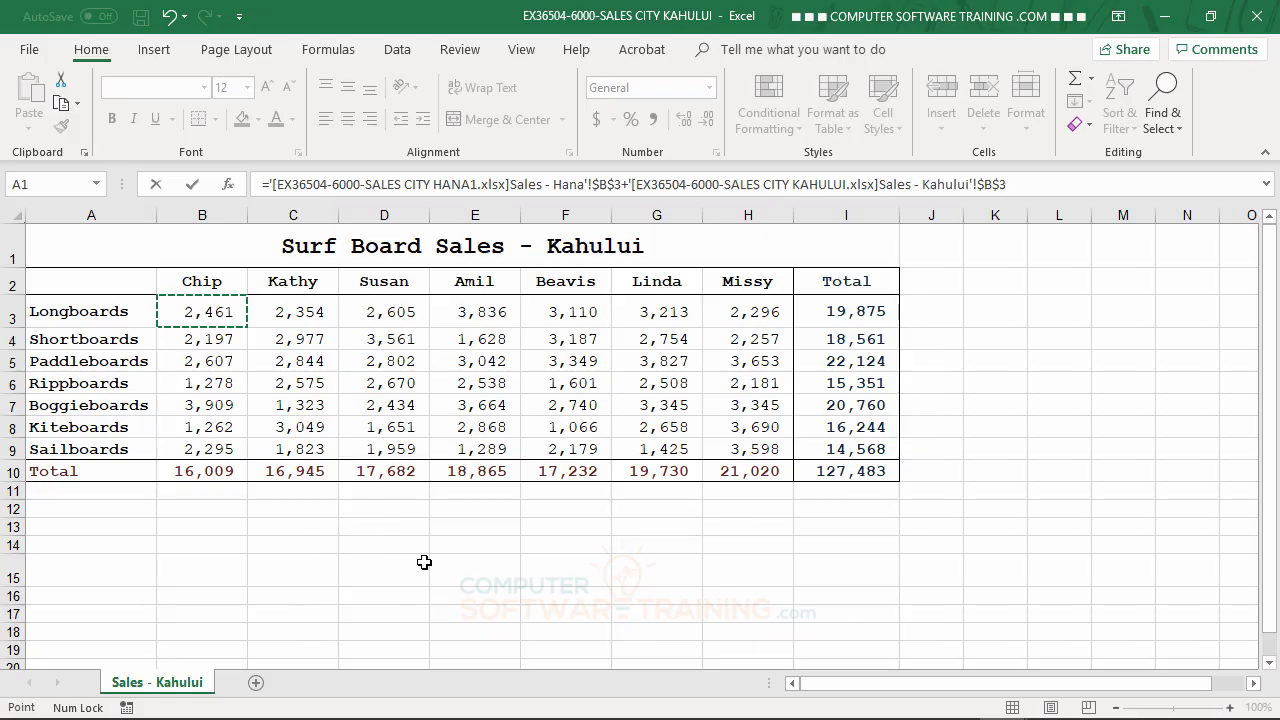
- Extend the formula by adding a link to cell B3 of the Lahaina sales workbook
{"action": "type", "text": "+"}
{"action": "mouse_move", "coordinate": [435, 716]}
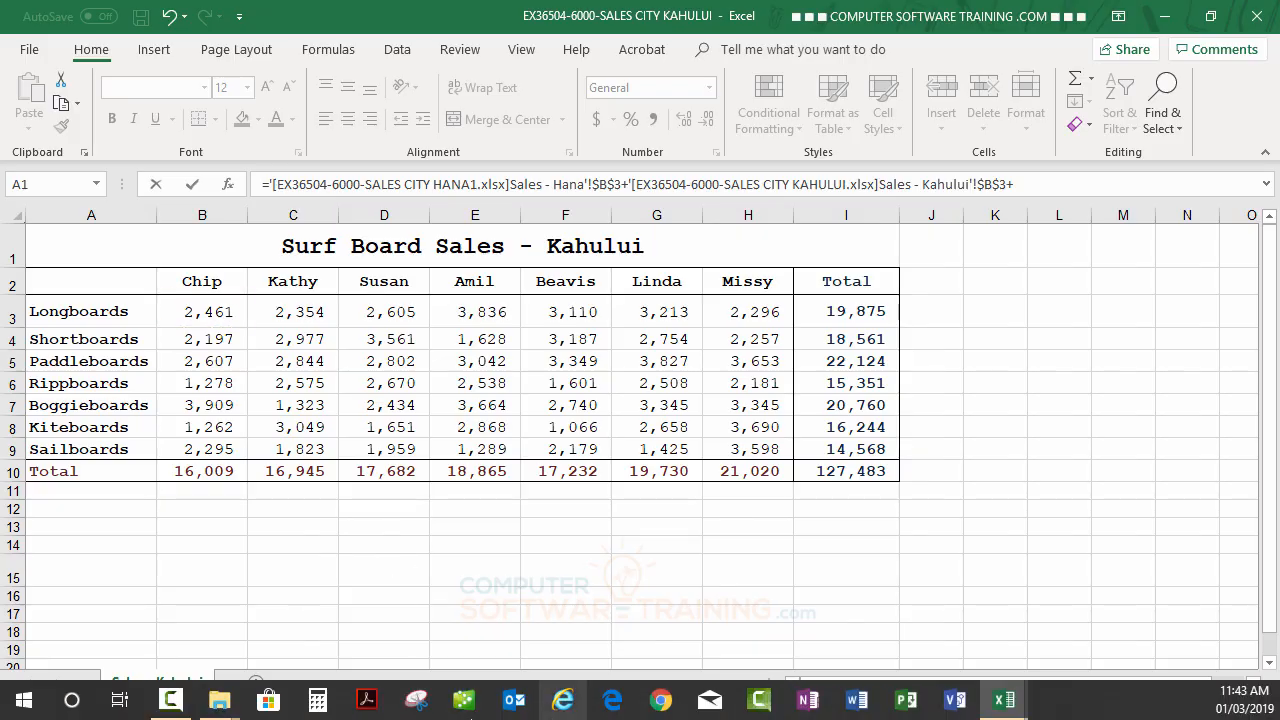
{"action": "mouse_move", "coordinate": [1004, 702]}
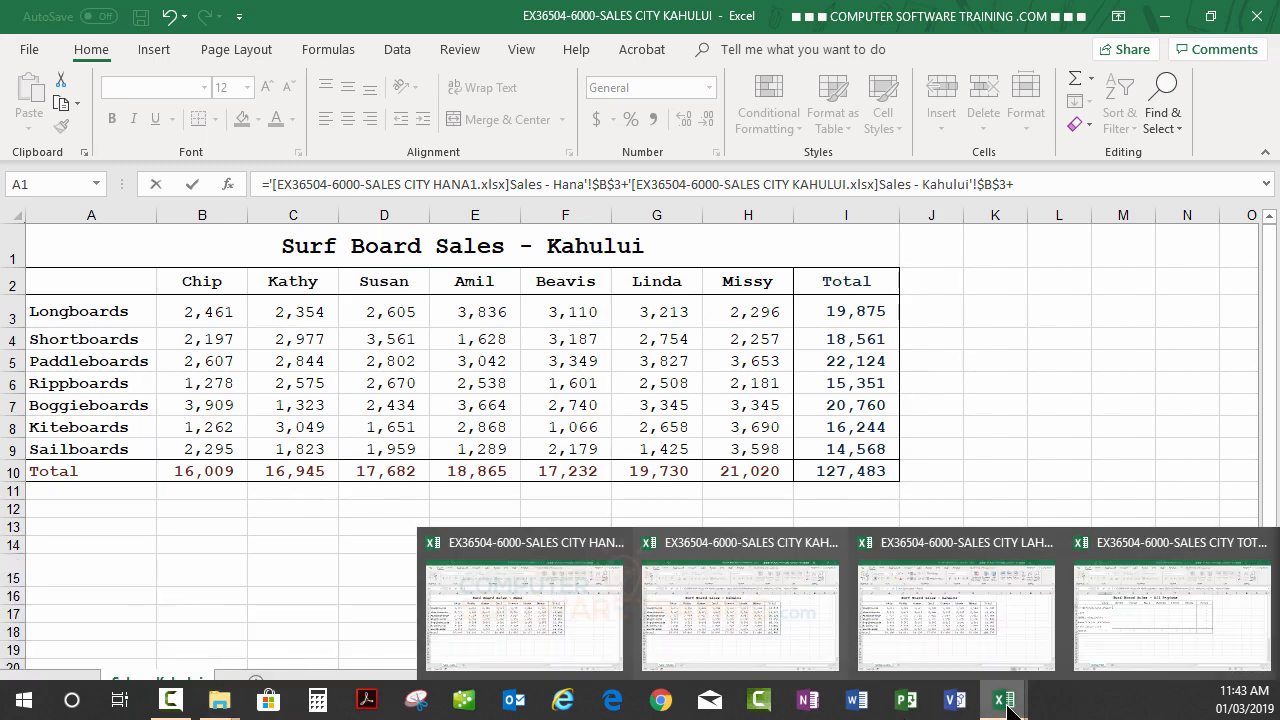
{"action": "left_click", "coordinate": [965, 626]}
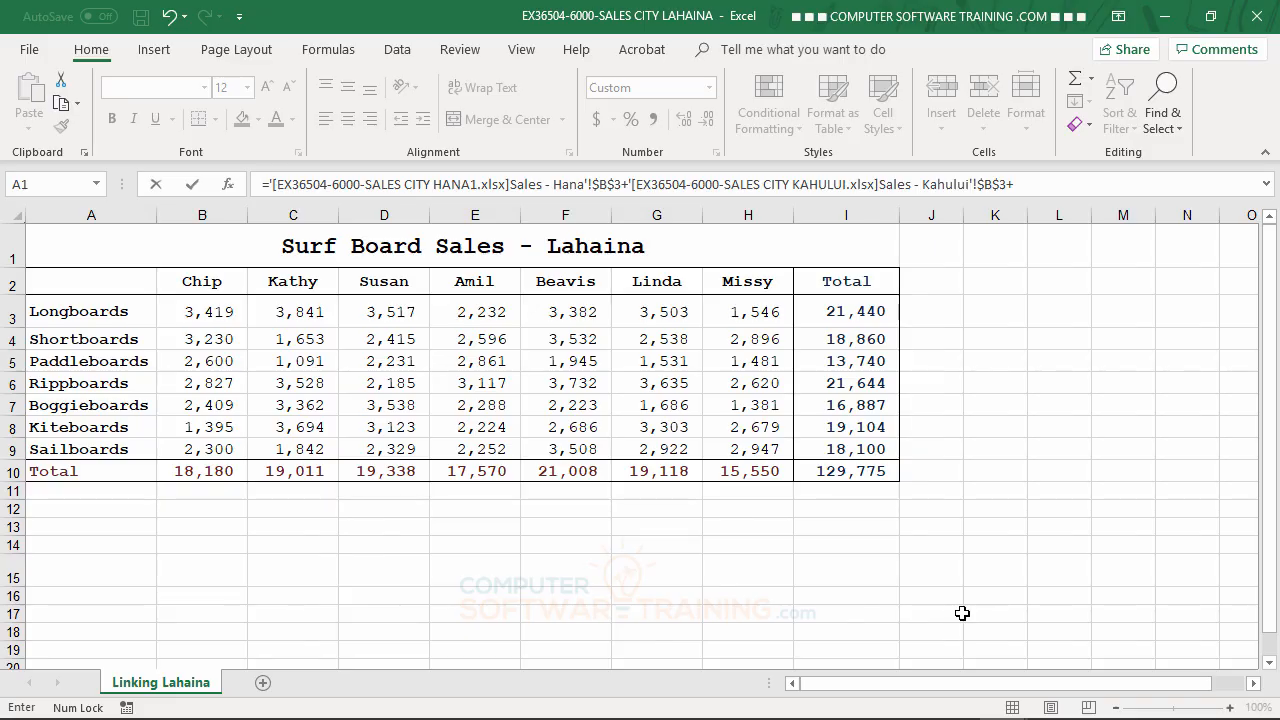
{"action": "left_click", "coordinate": [209, 309]}
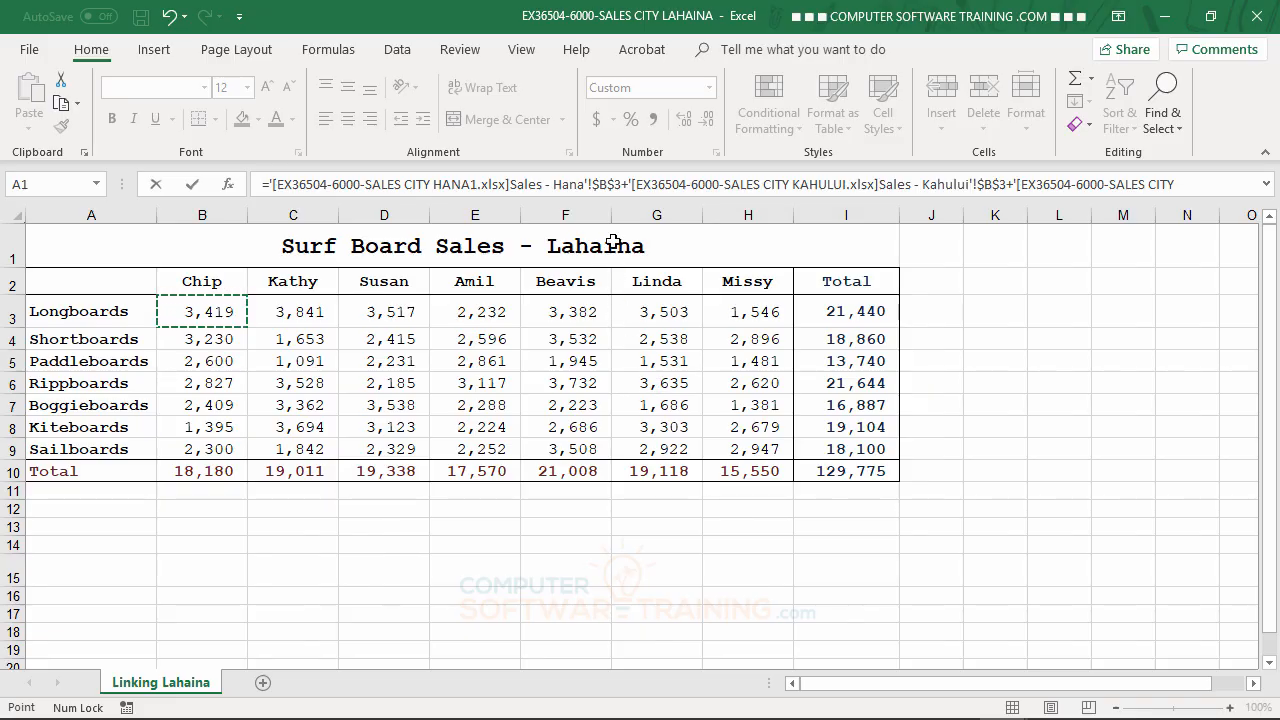
- Change the Hana reference in the formula from absolute to the relative reference B3
{"action": "left_click", "coordinate": [608, 185]}
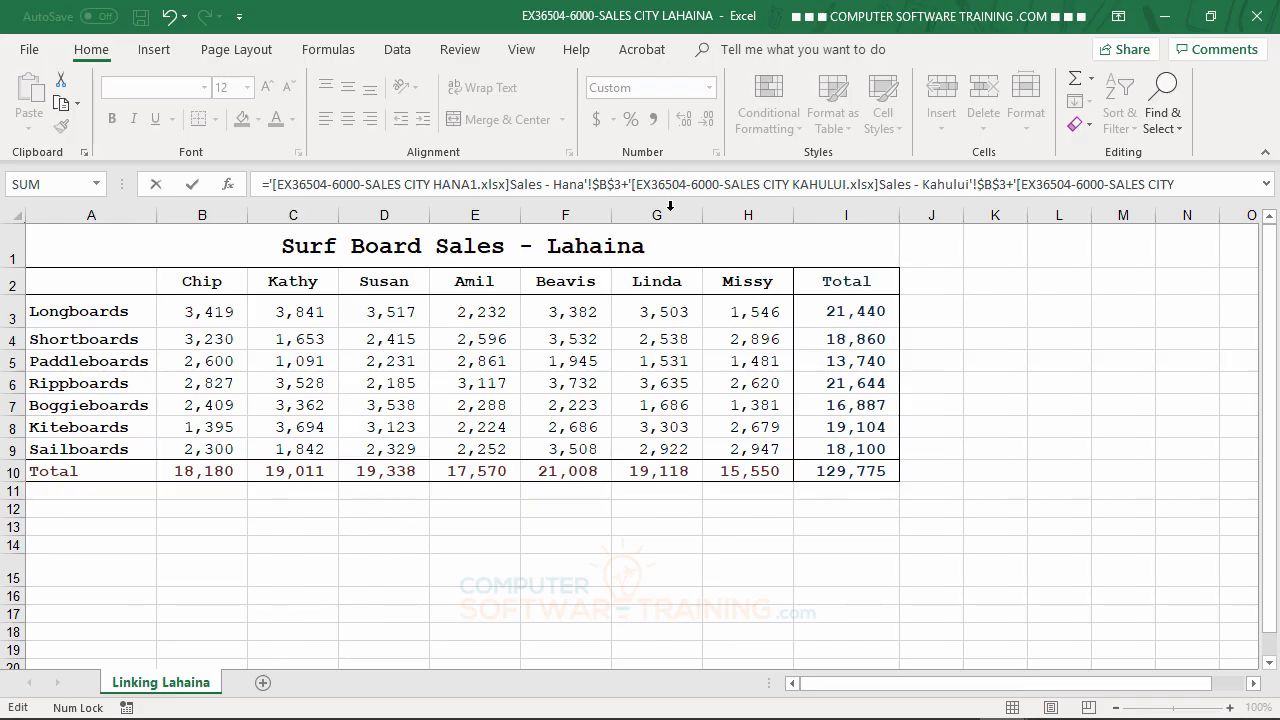
{"action": "key", "text": "F4"}
{"action": "key", "text": "F4"}
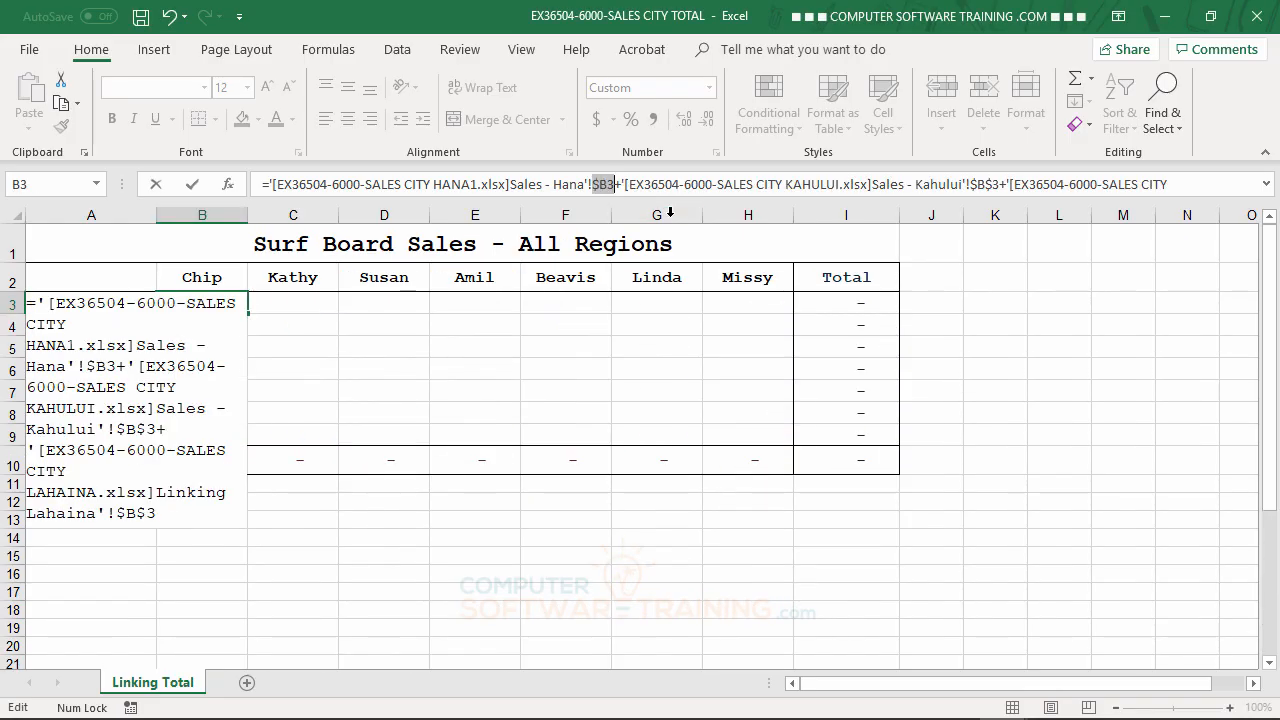
{"action": "key", "text": "F4"}
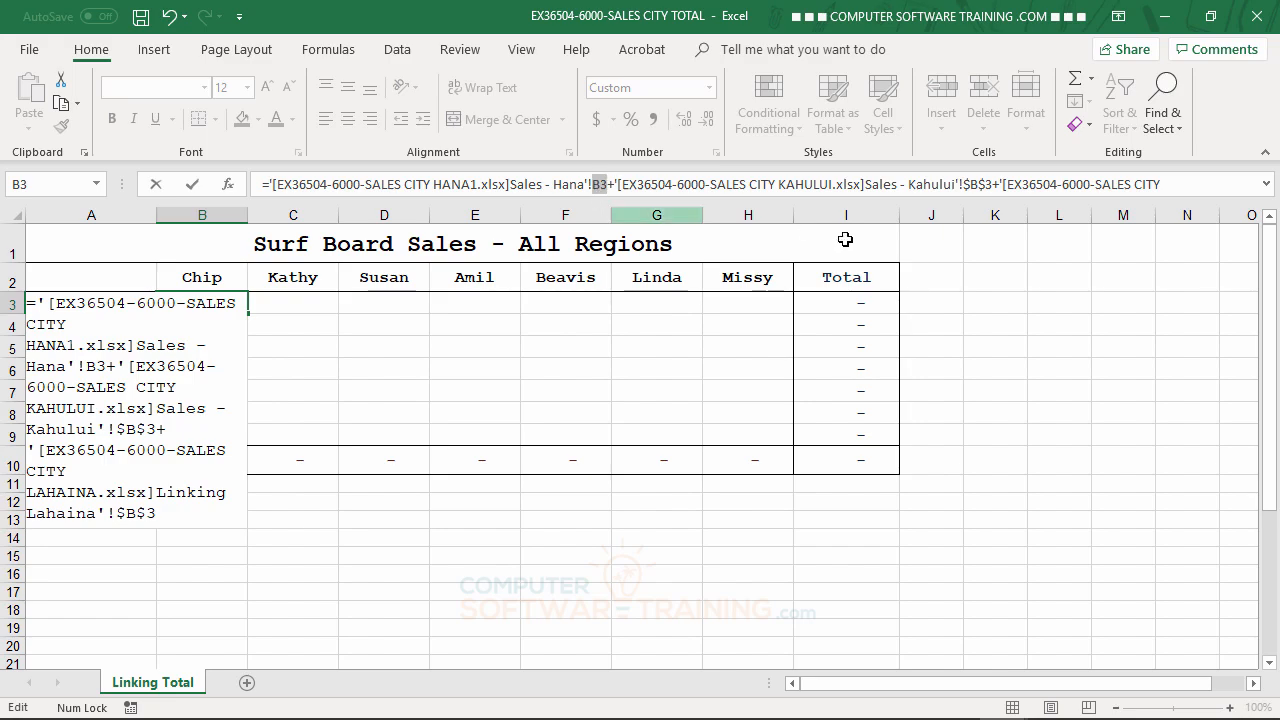
- Change the Kahului reference in the formula from absolute to the relative reference B3
{"action": "left_click", "coordinate": [979, 186]}
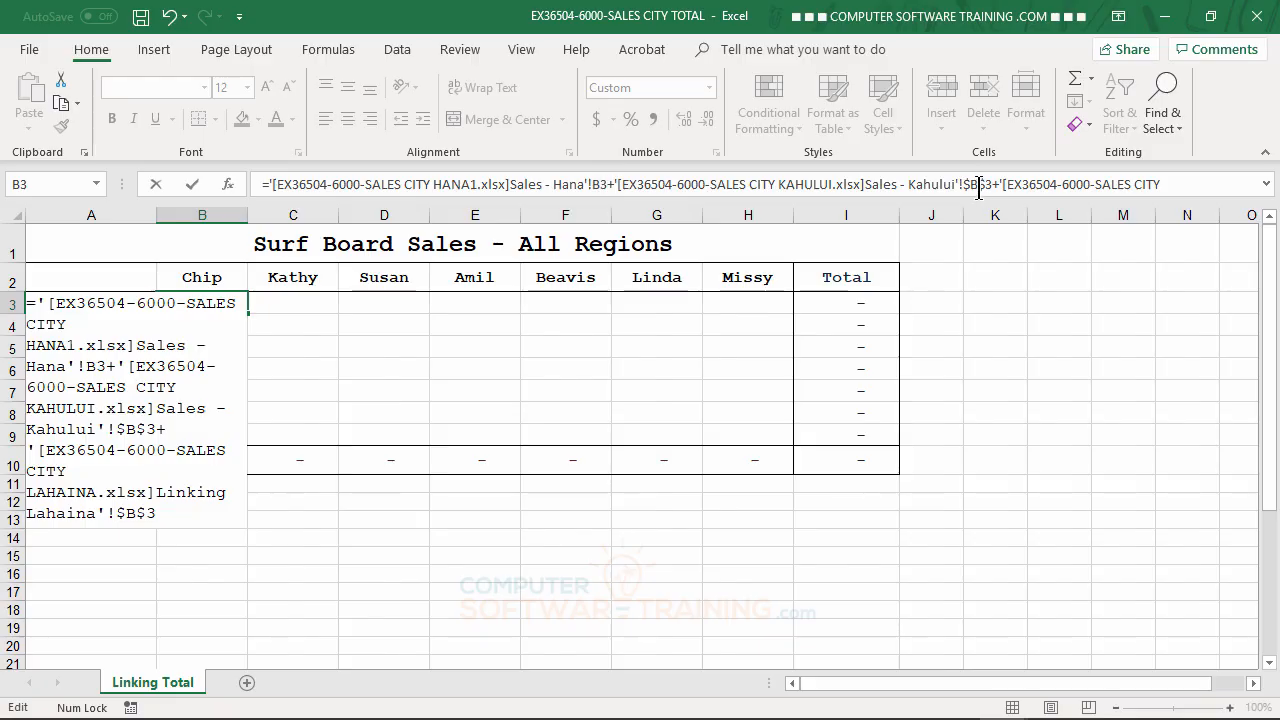
{"action": "key", "text": "F4"}
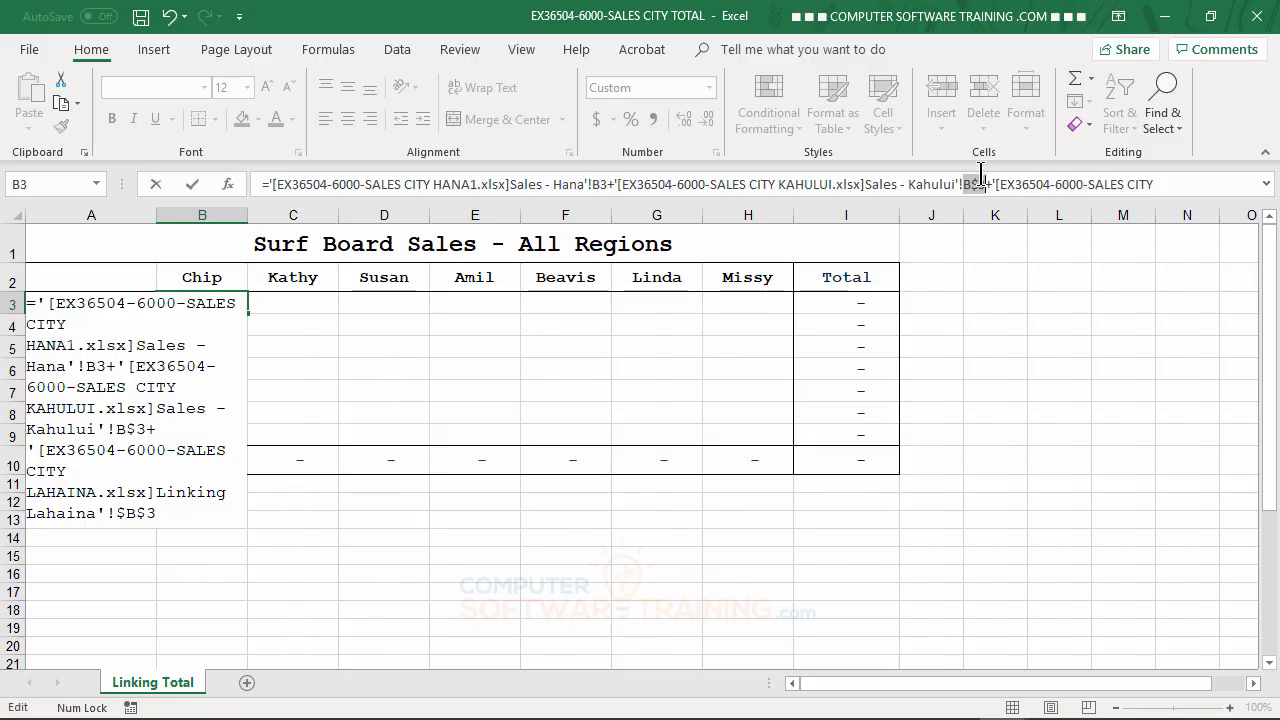
{"action": "key", "text": "F4"}
{"action": "key", "text": "F4"}
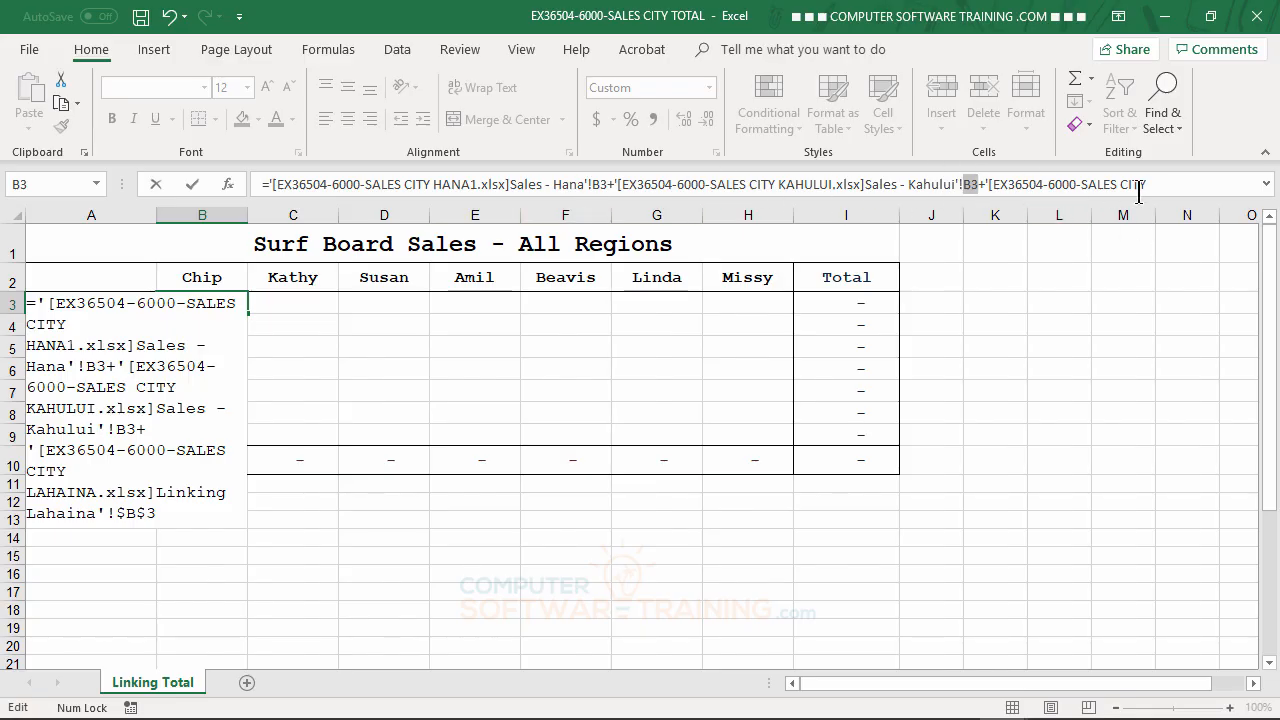
- Change the Lahaina reference in the formula to the relative reference B3 and enter the finished formula
{"action": "left_click", "coordinate": [1267, 185]}
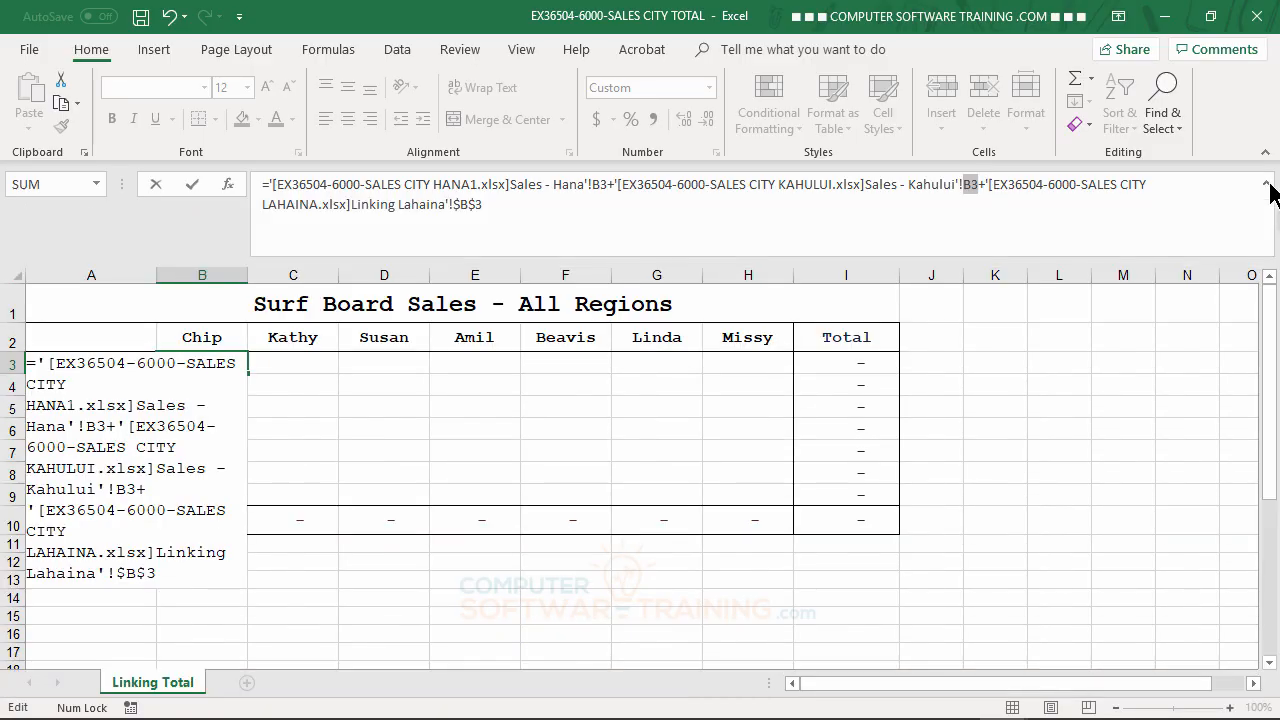
{"action": "left_click", "coordinate": [465, 205]}
{"action": "key", "text": "F4"}
{"action": "key", "text": "F4"}
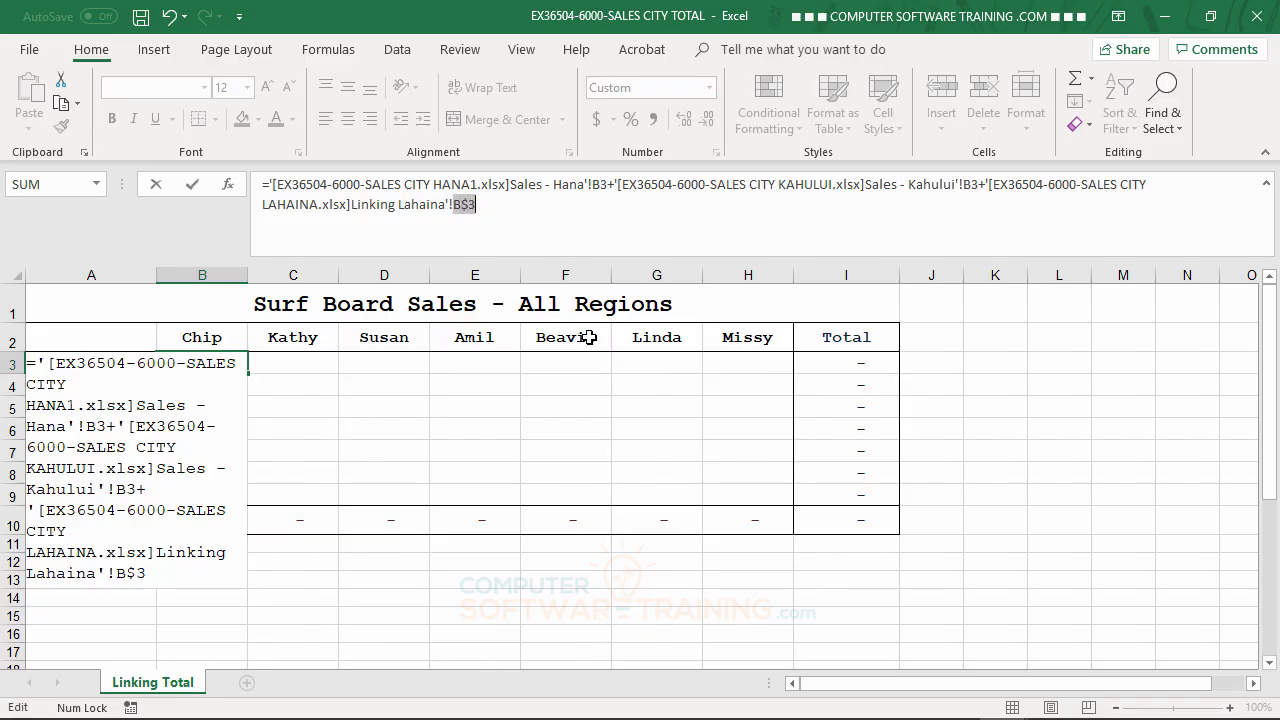
{"action": "key", "text": "F4"}
{"action": "left_click", "coordinate": [1266, 185]}
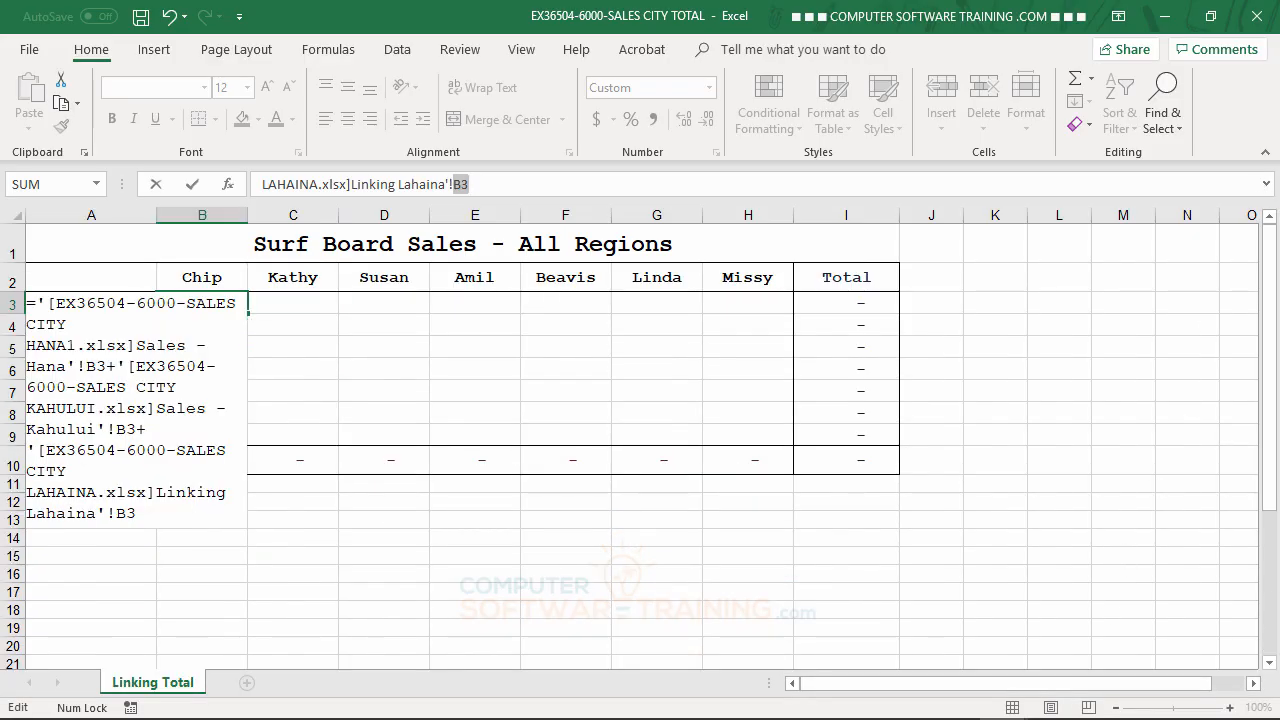
{"action": "mouse_move", "coordinate": [1046, 717]}
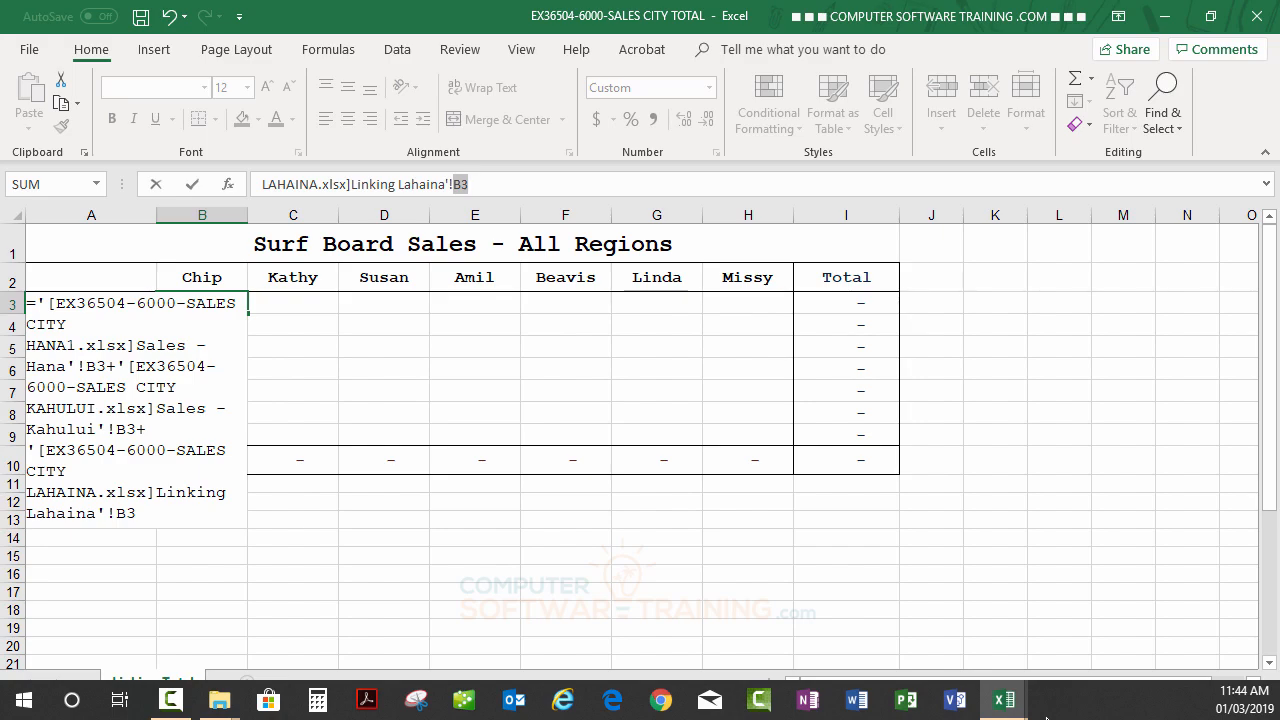
{"action": "key", "text": "Return"}
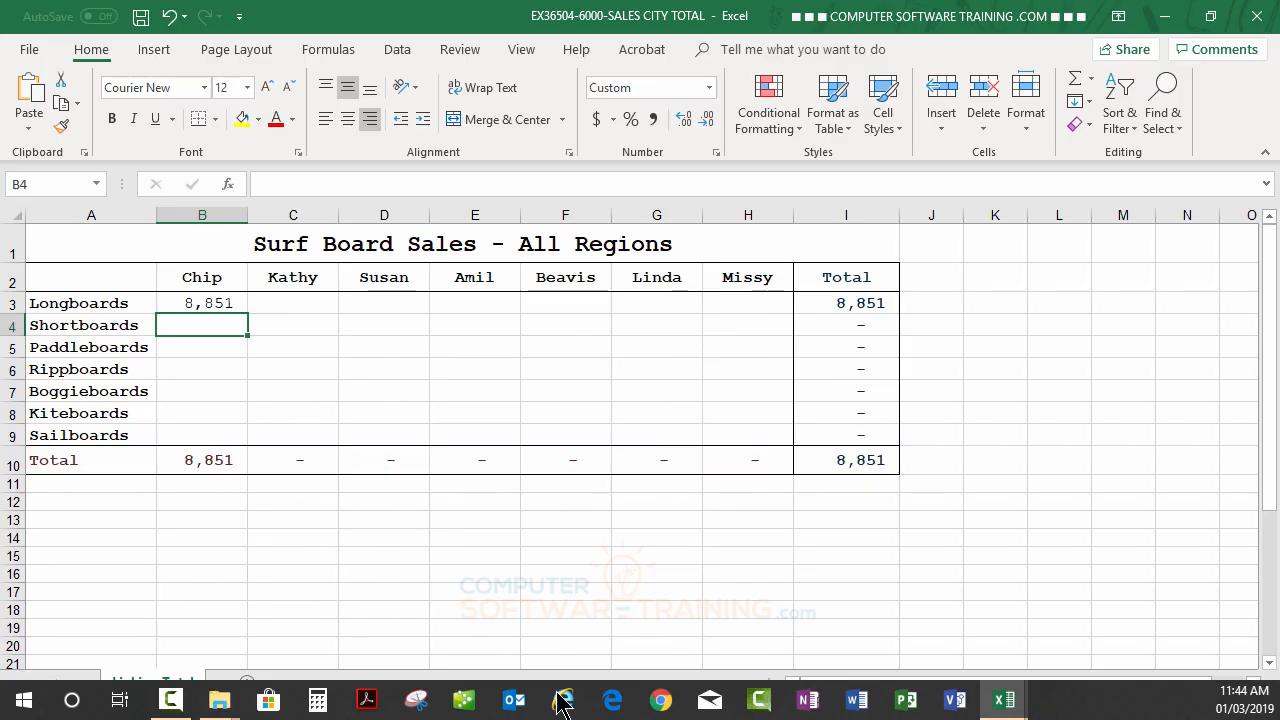
- Fill the linking formula from cell B3 across the whole range B3:H9, covering every salesperson and board type
{"action": "left_click", "coordinate": [199, 302]}
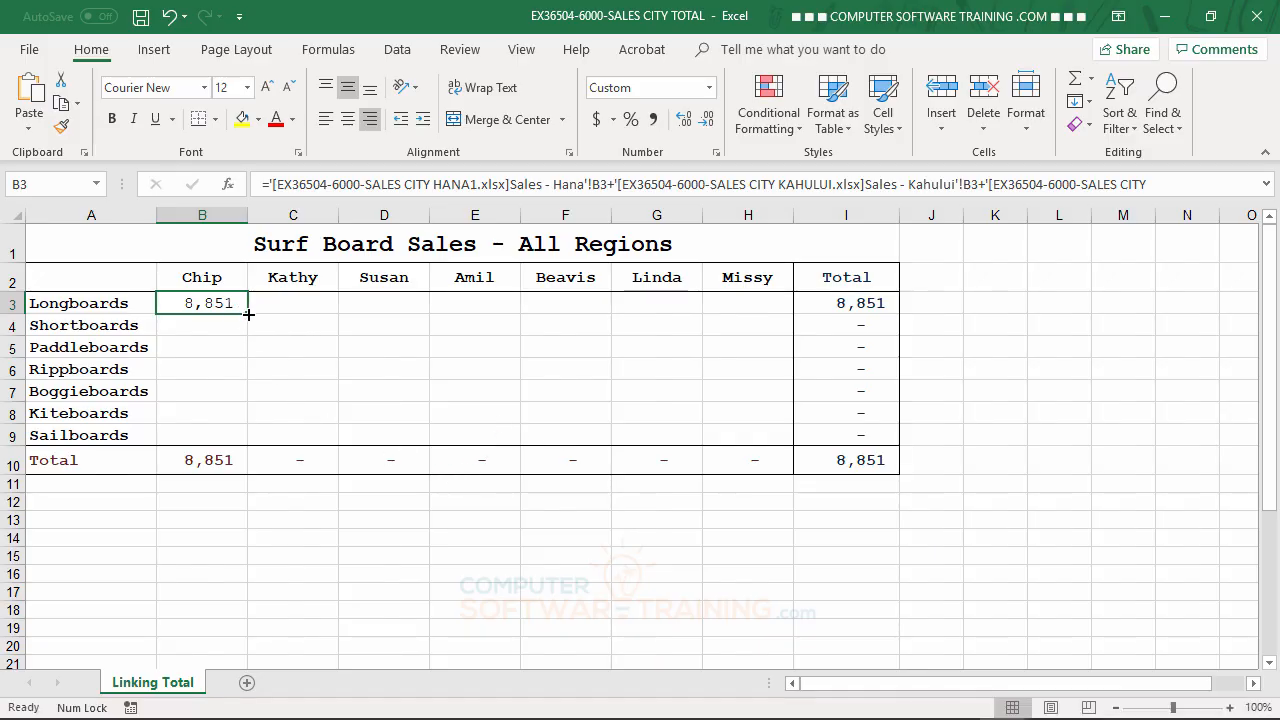
{"action": "left_click_drag", "start_coordinate": [249, 314], "coordinate": [795, 442]}
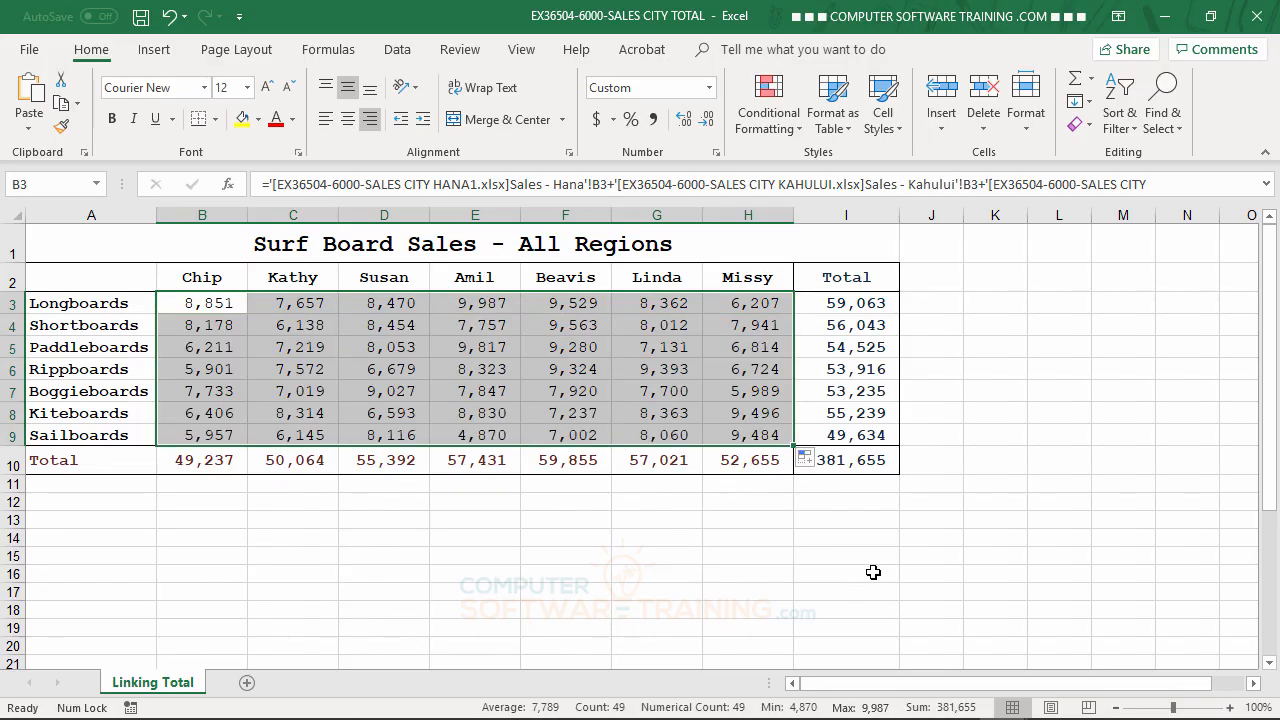
{"action": "left_click", "coordinate": [1044, 325]}
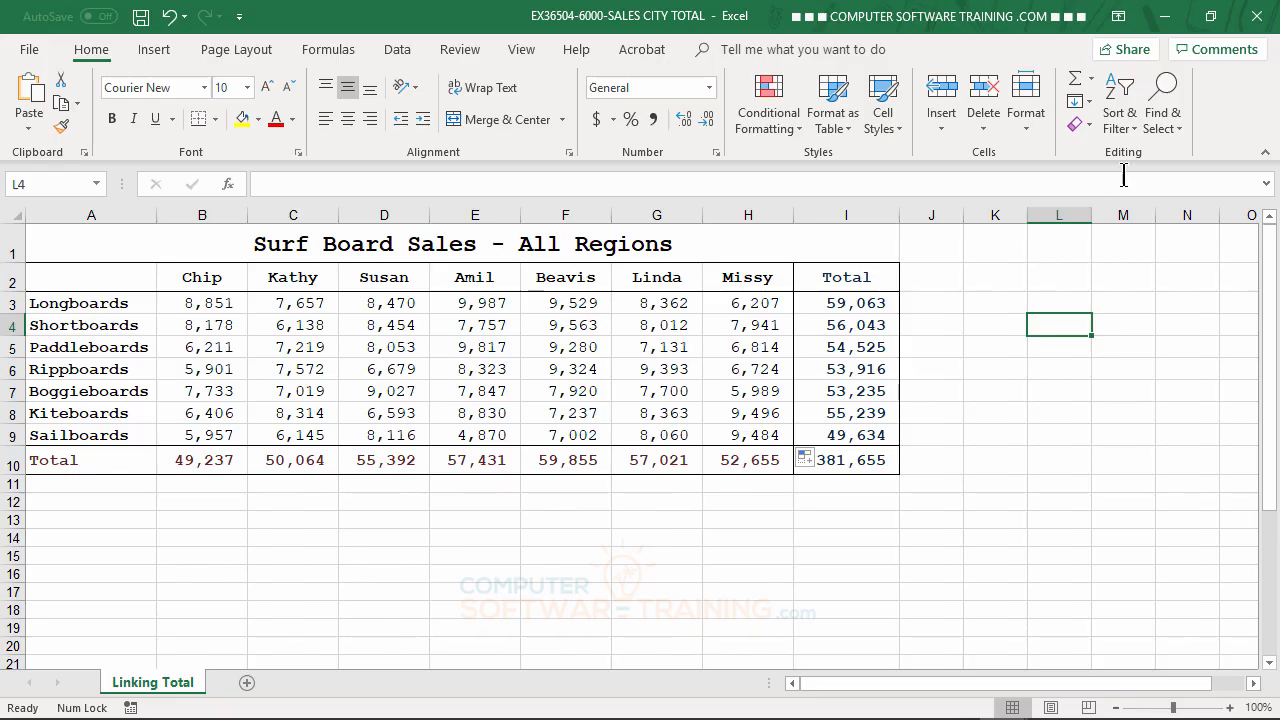
- Save and close the SALES CITY TOTAL workbook, and close the Lahaina, Kahului and Hana source workbooks
{"action": "left_click", "coordinate": [1257, 17]}
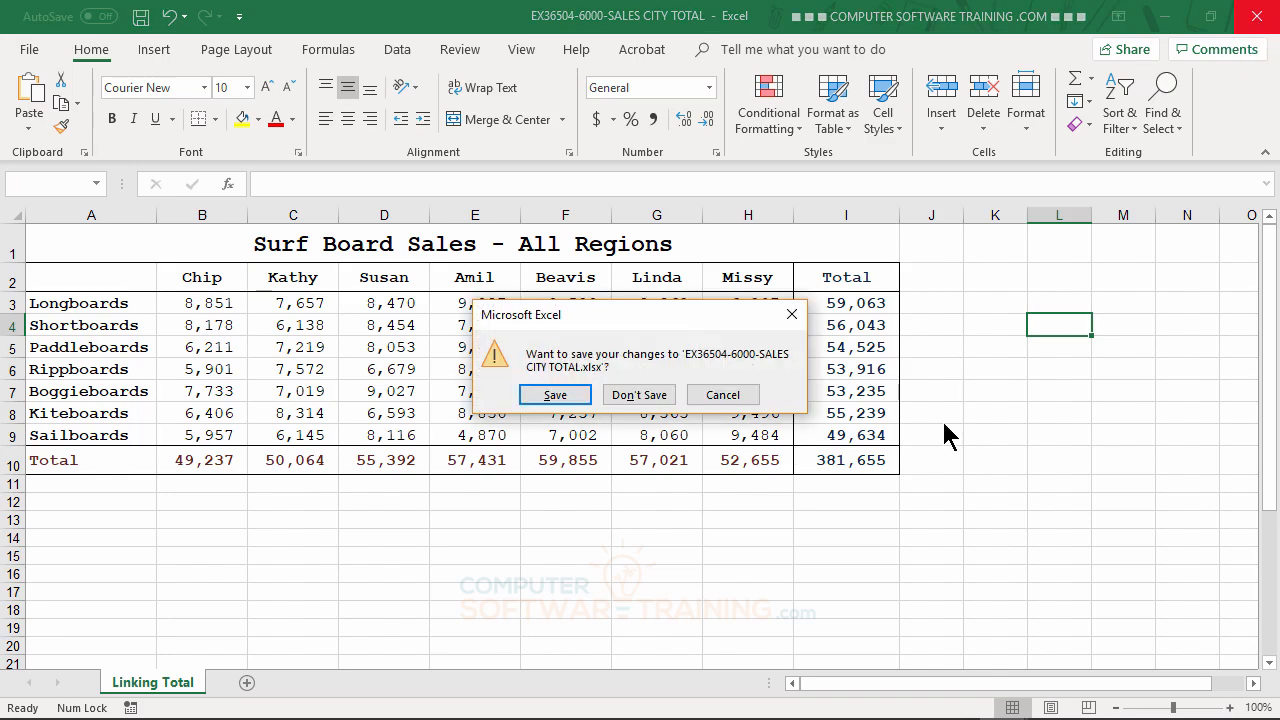
{"action": "left_click", "coordinate": [558, 395]}
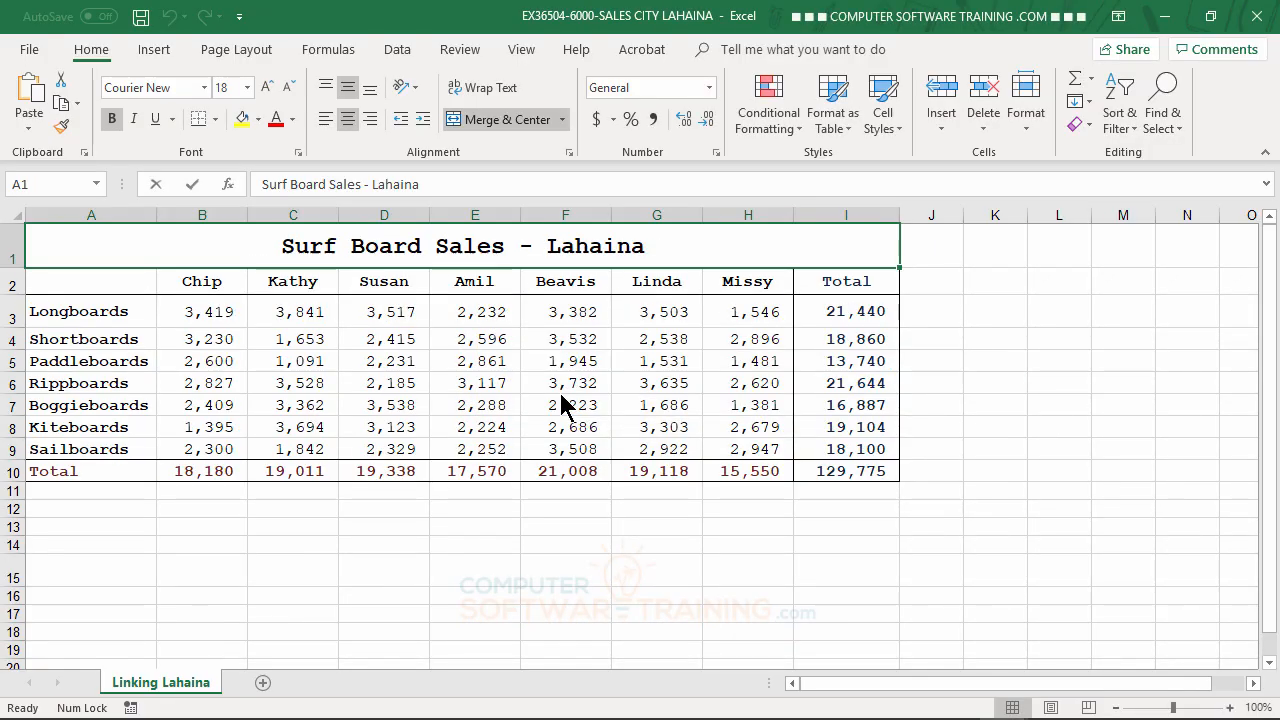
{"action": "left_click", "coordinate": [1257, 17]}
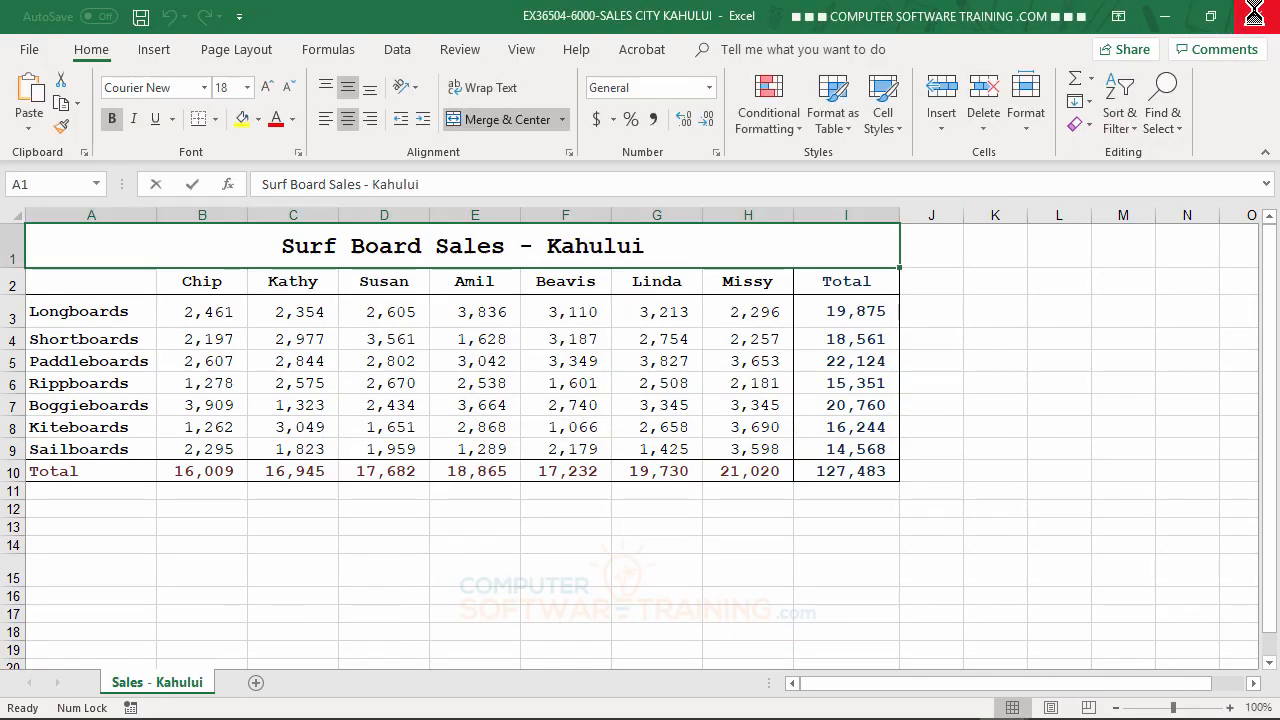
{"action": "left_click", "coordinate": [1257, 17]}
{"action": "left_click", "coordinate": [1257, 17]}
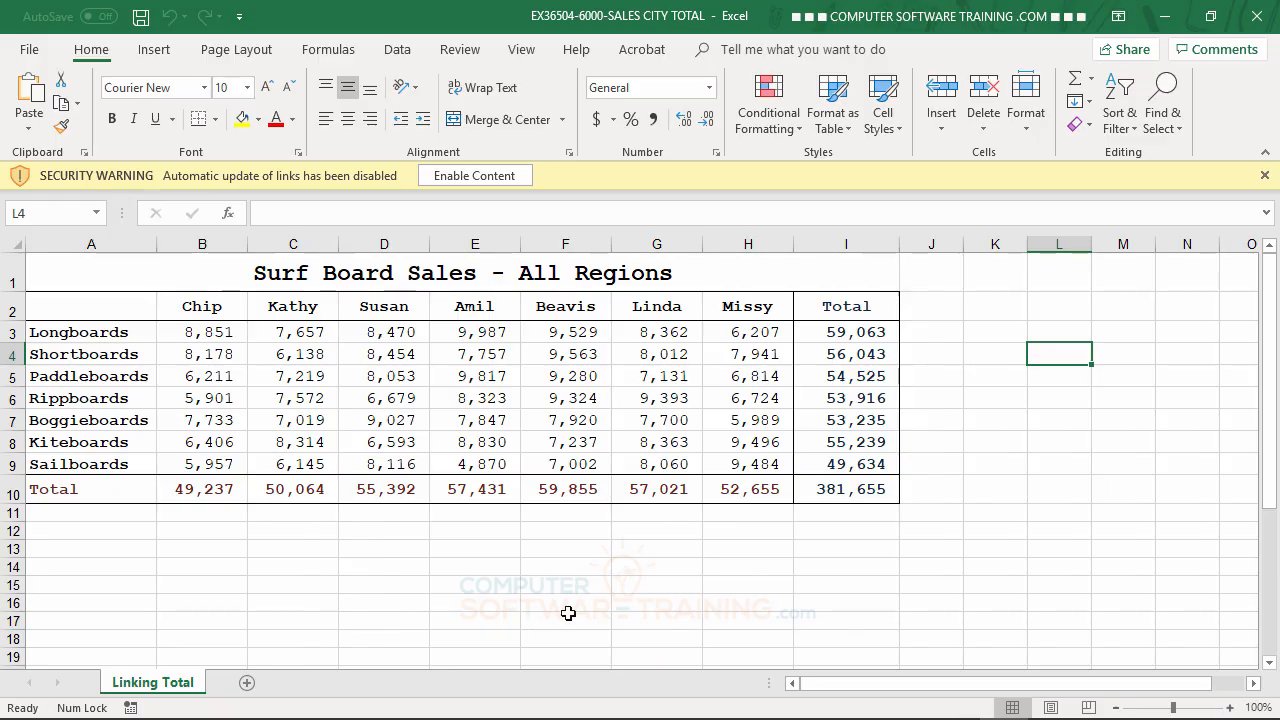
- Enable automatic link updates in the reopened SALES CITY TOTAL workbook and close it with its changes saved
{"action": "left_click", "coordinate": [475, 179]}
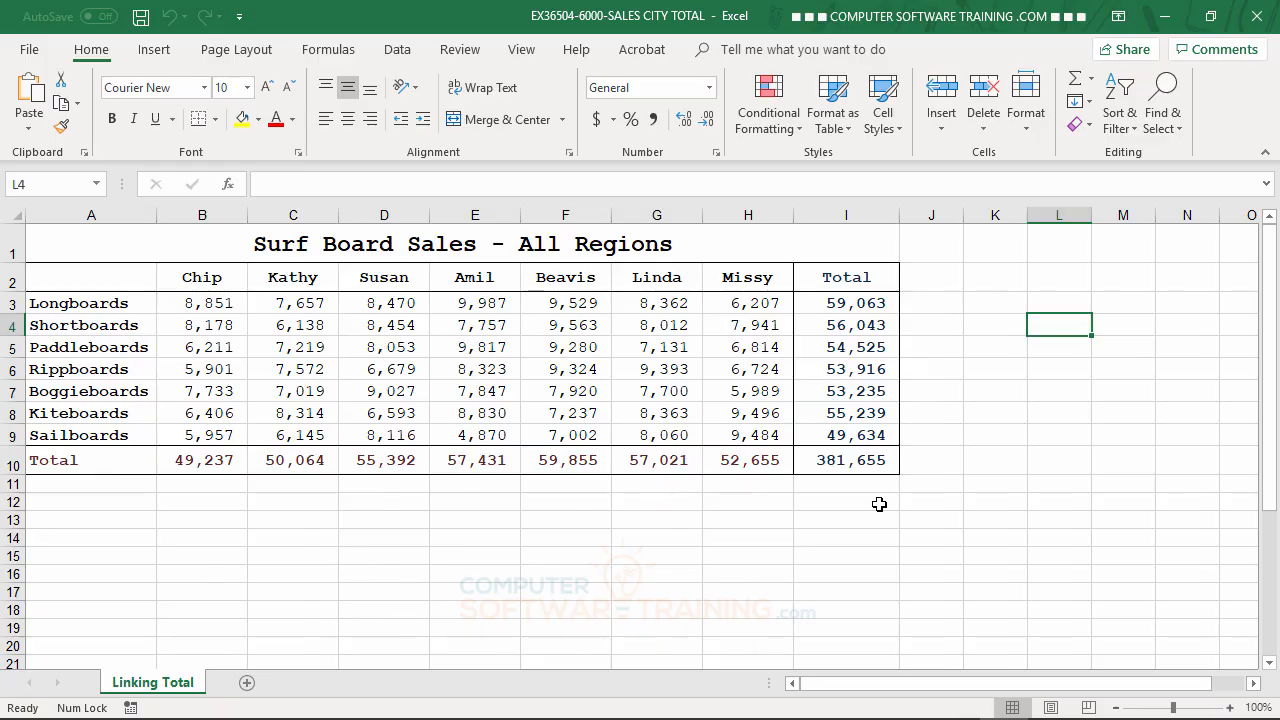
{"action": "left_click", "coordinate": [1258, 17]}
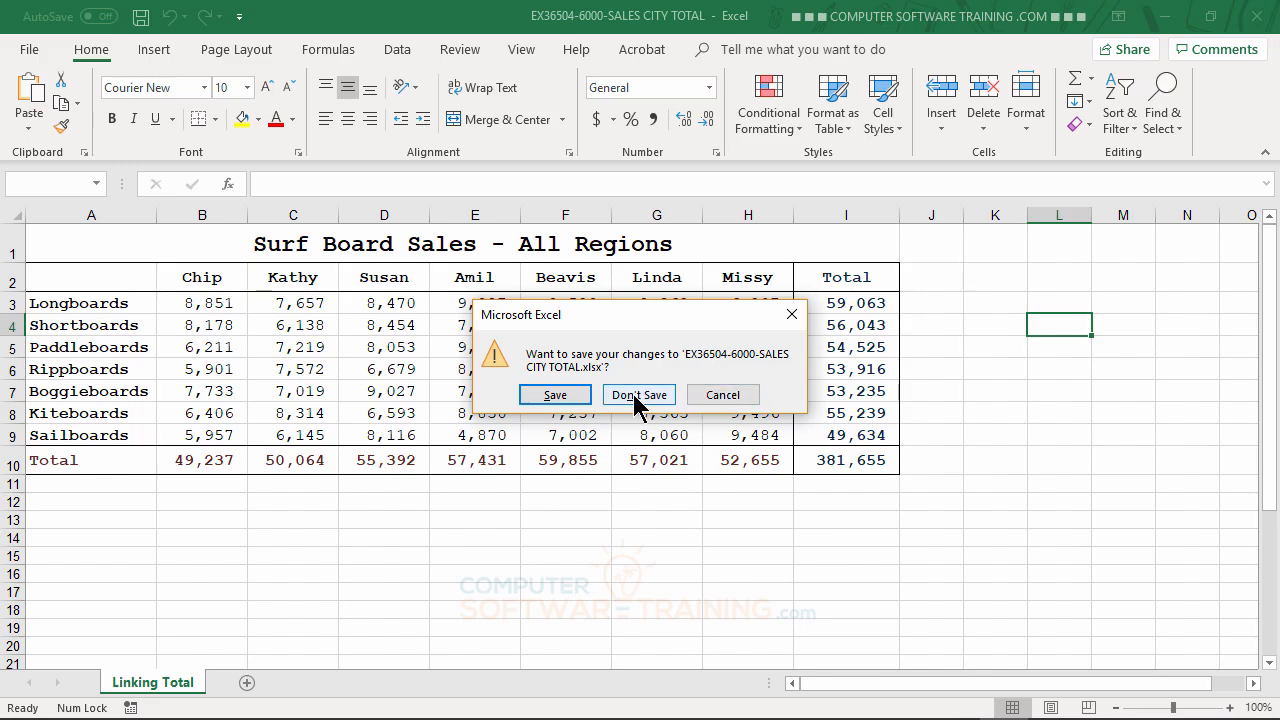
{"action": "left_click", "coordinate": [567, 398]}
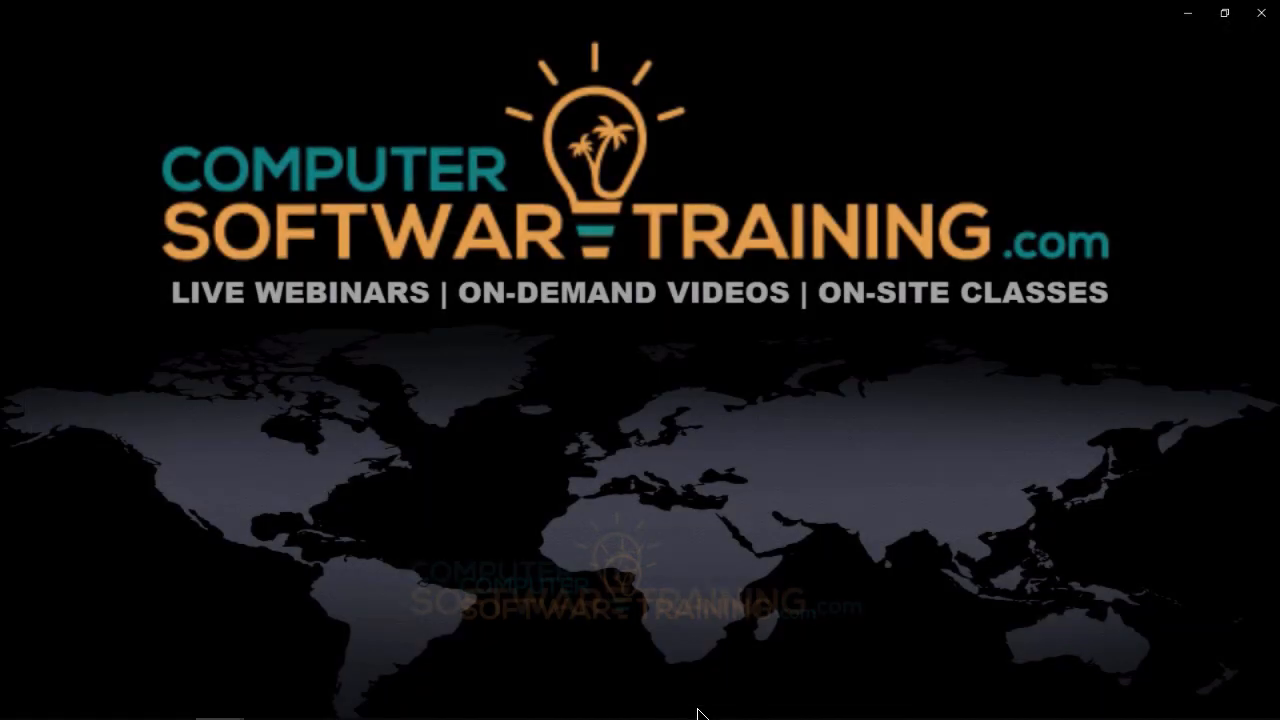